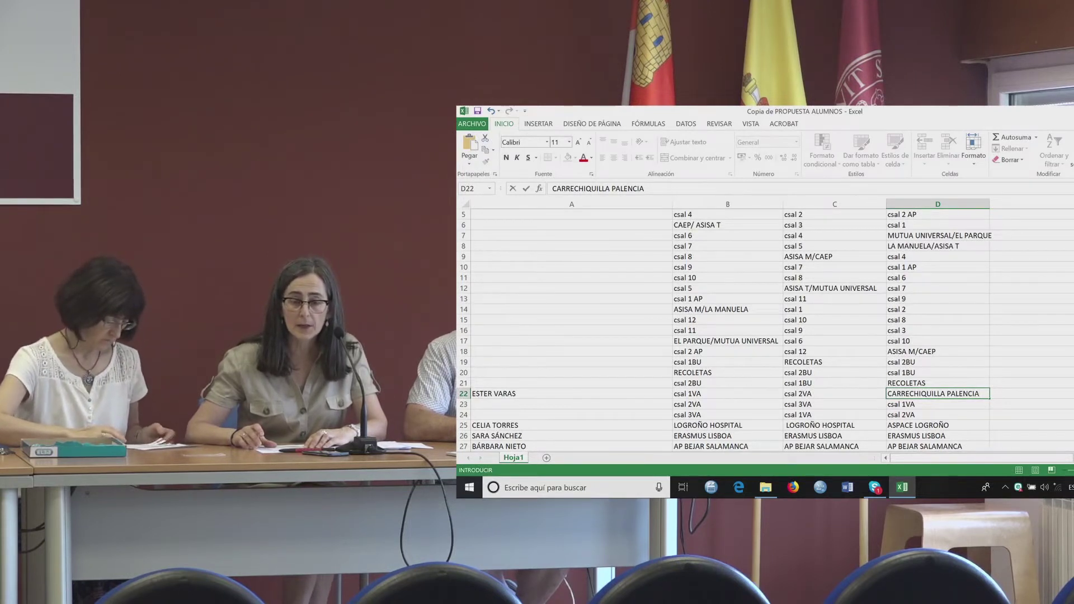
Step: Enter the first student's full name in cell A19, fixing a mistyped letter
scroll(727, 330, up, 2)
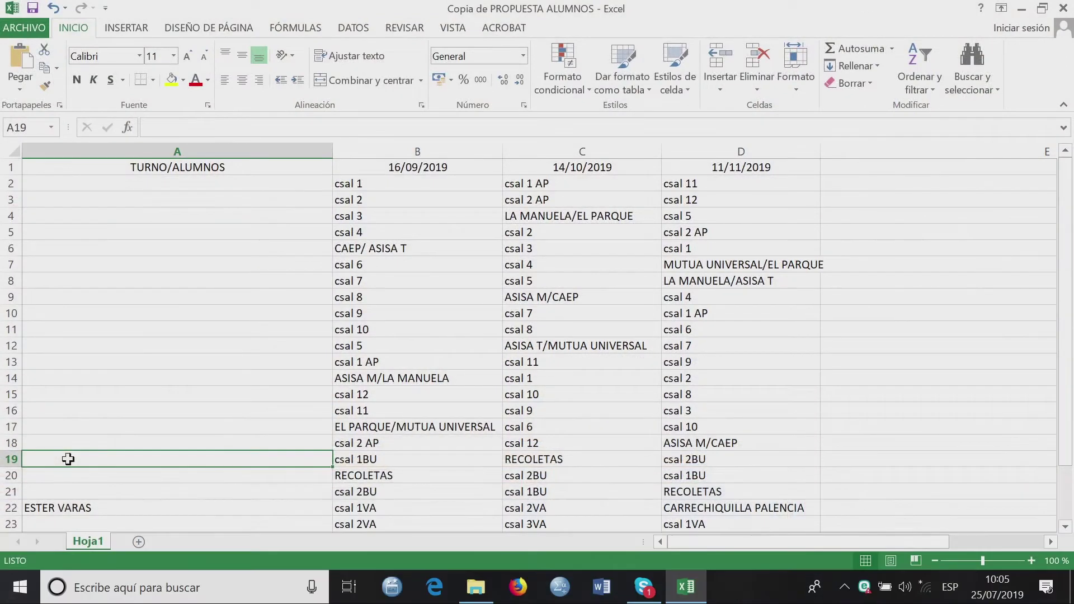
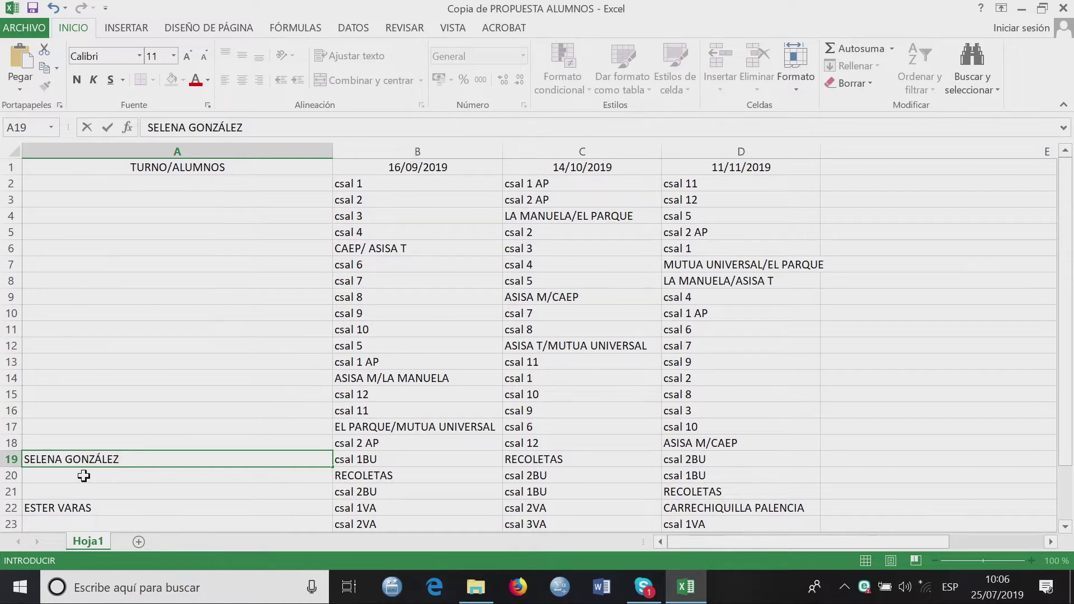
click(84, 475)
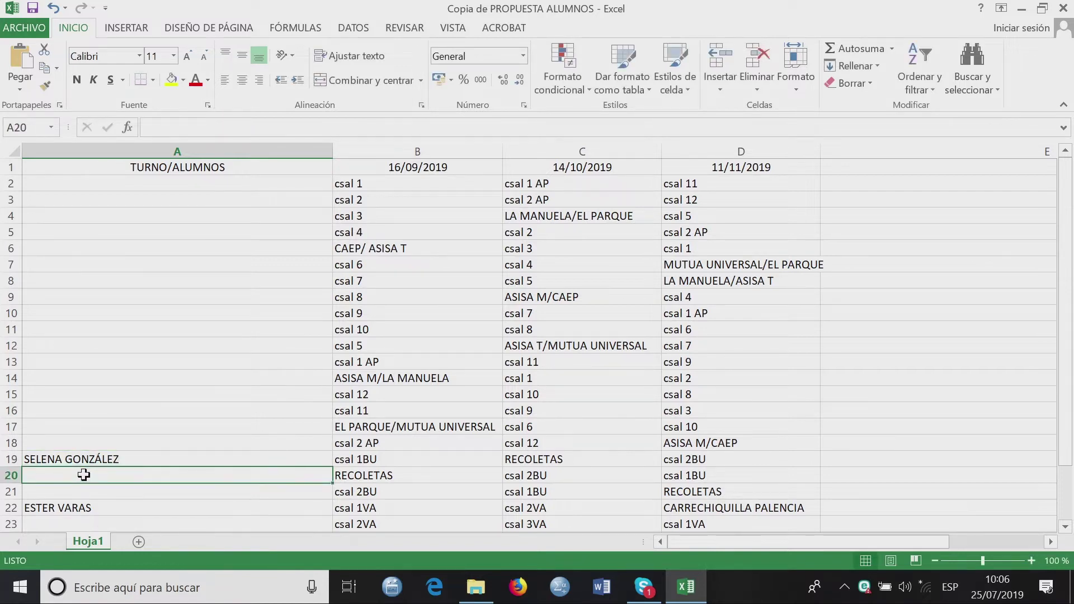
Step: Extend A19 with a second student's full name, joined to the first by 'Y'
double_click(148, 459)
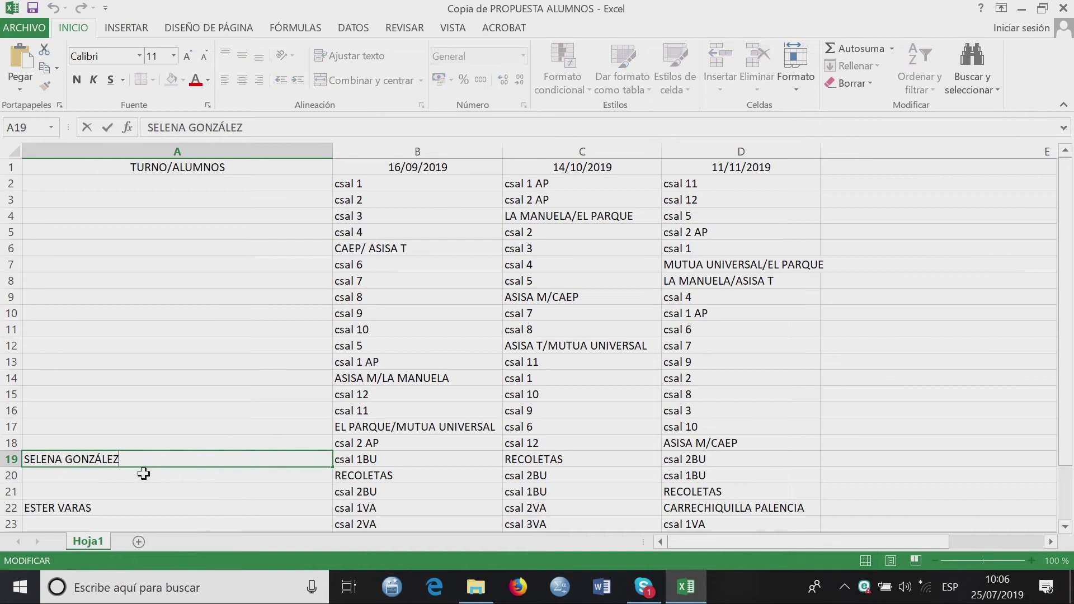
click(144, 474)
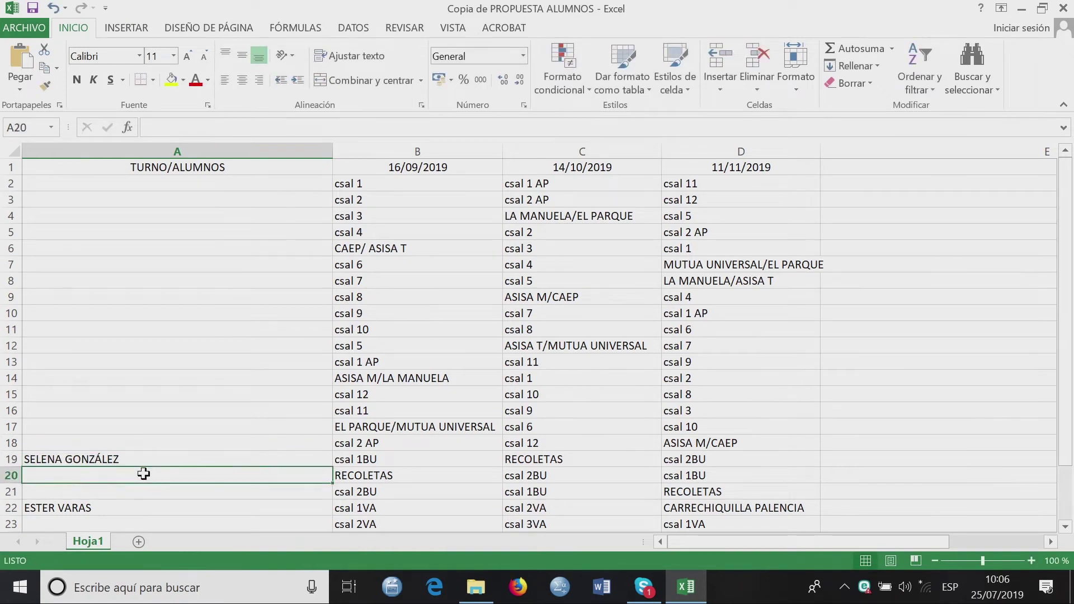
click(168, 459)
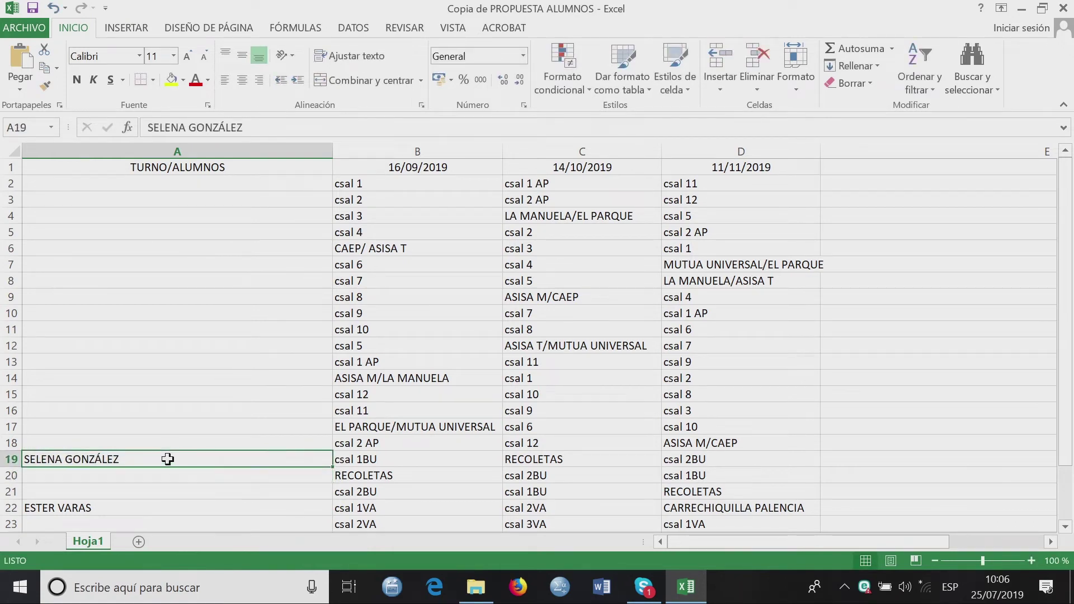
double_click(168, 459)
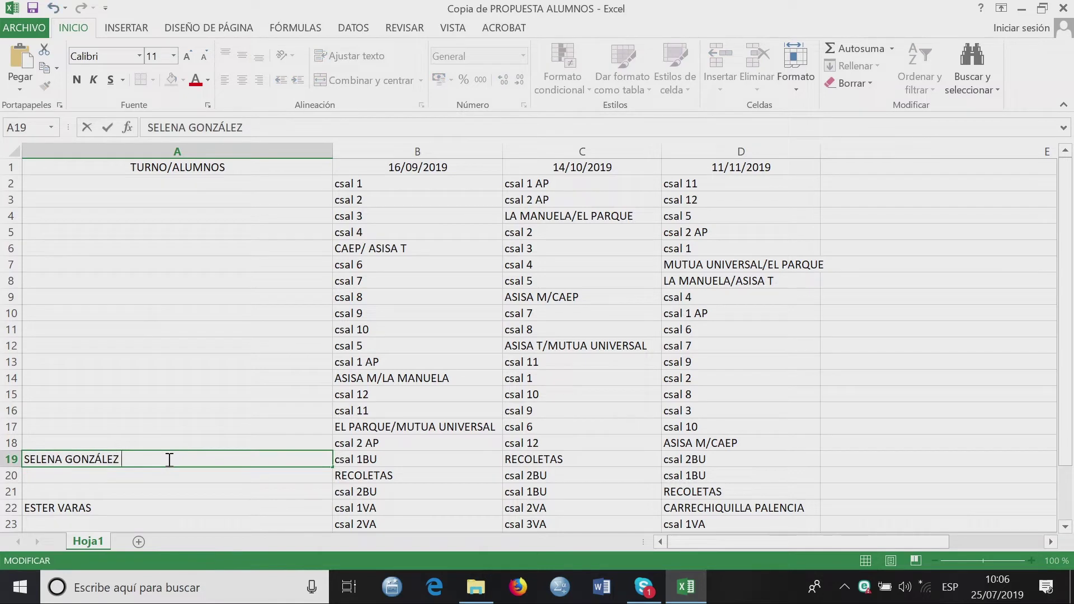
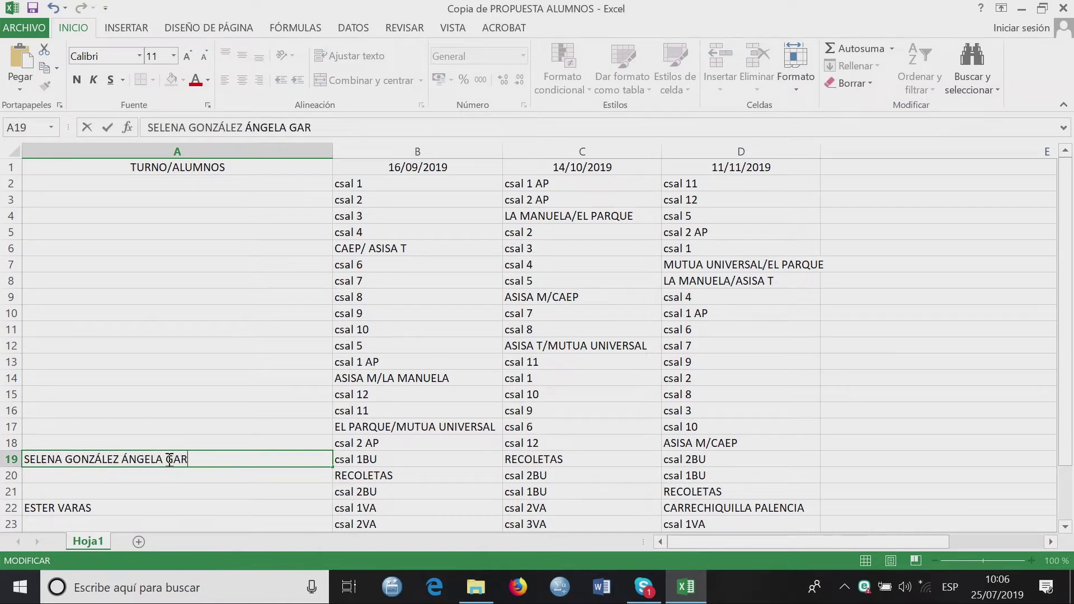
click(120, 459)
text(Y)
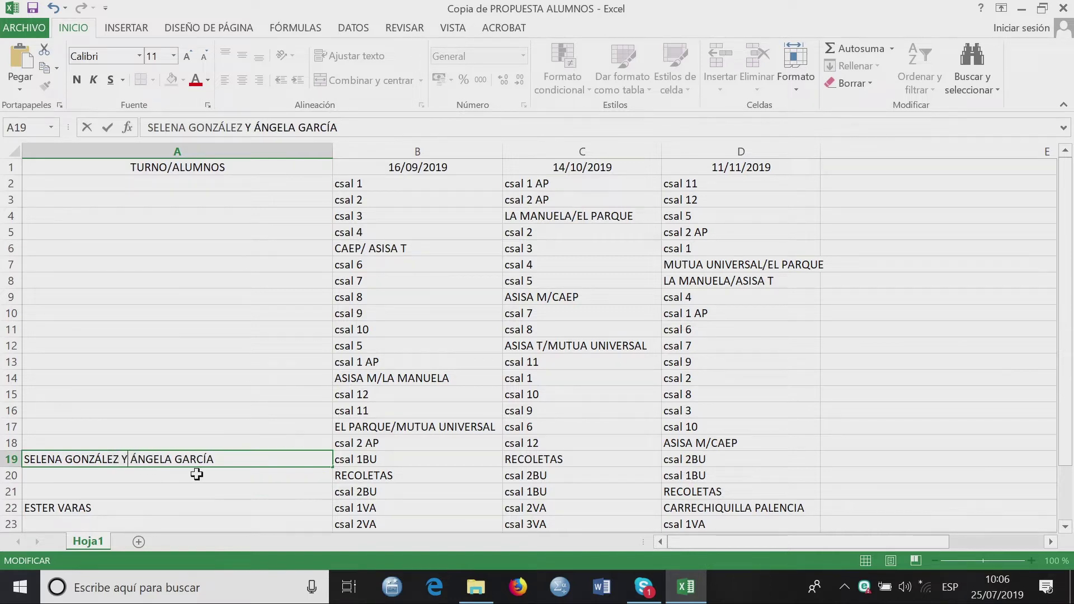
click(196, 475)
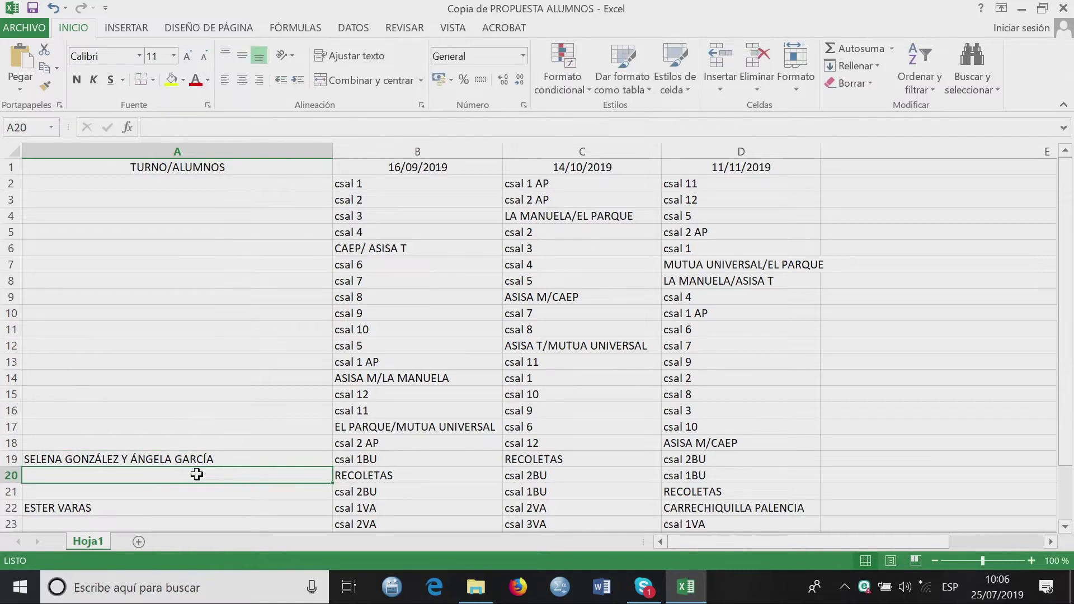
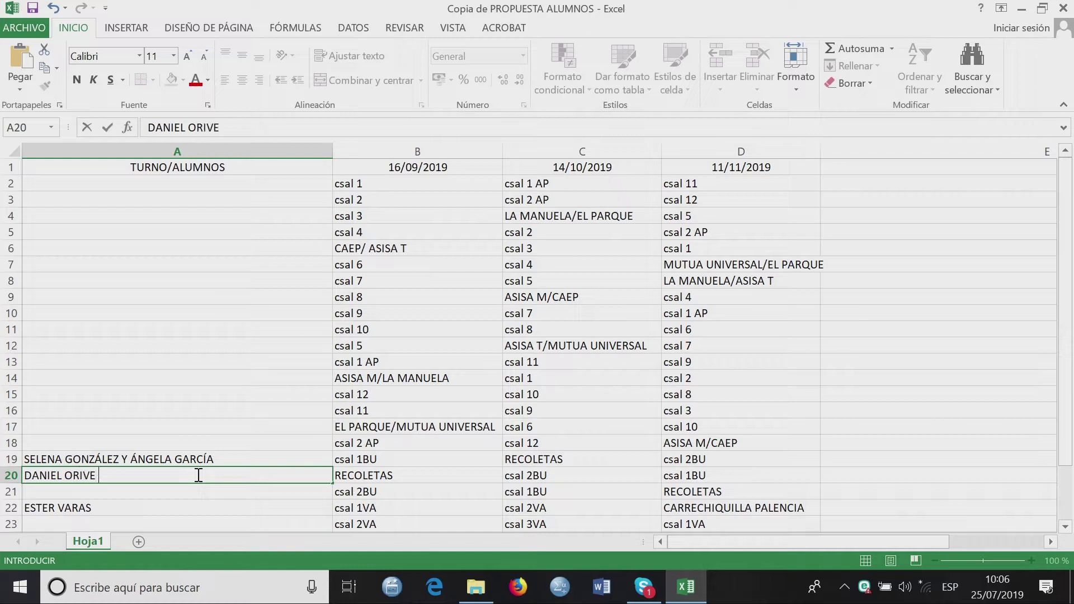
Step: Enter two more students' full names joined by 'Y' in cell A20, beside the RECOLETAS row
text(Y)
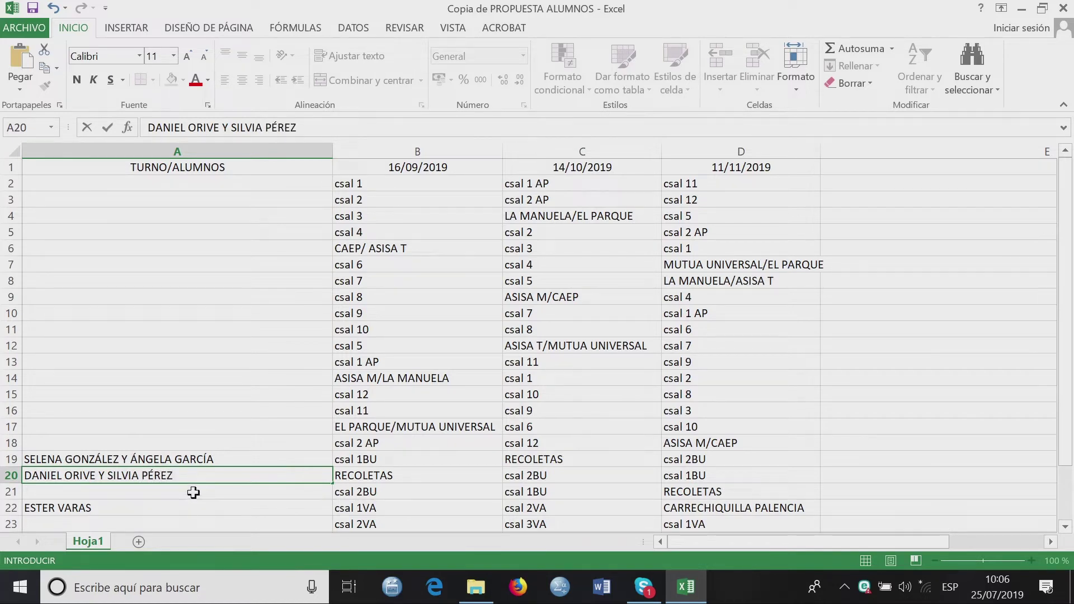
click(193, 493)
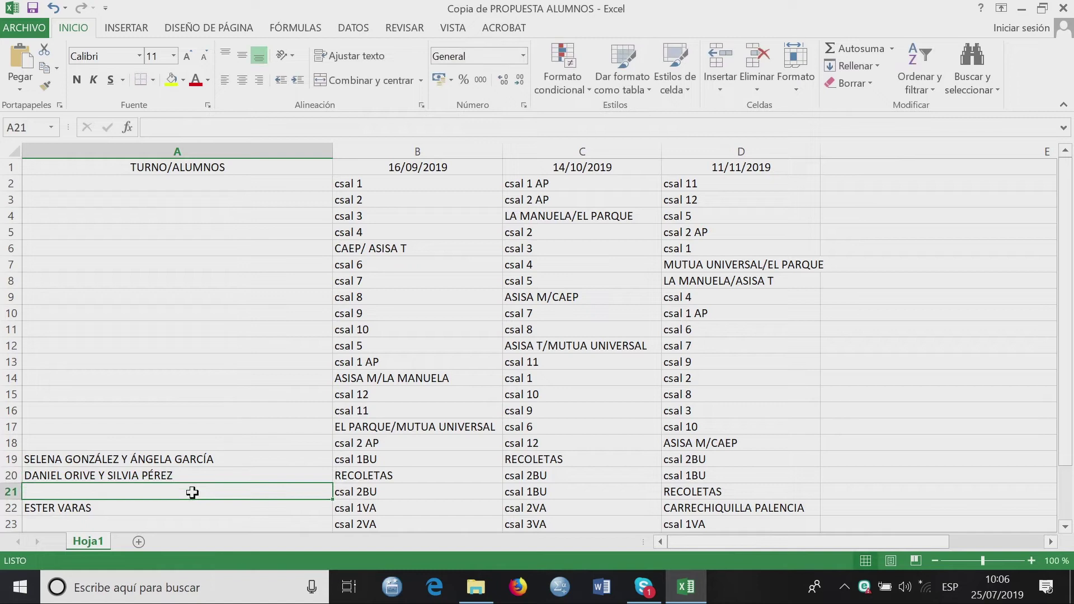
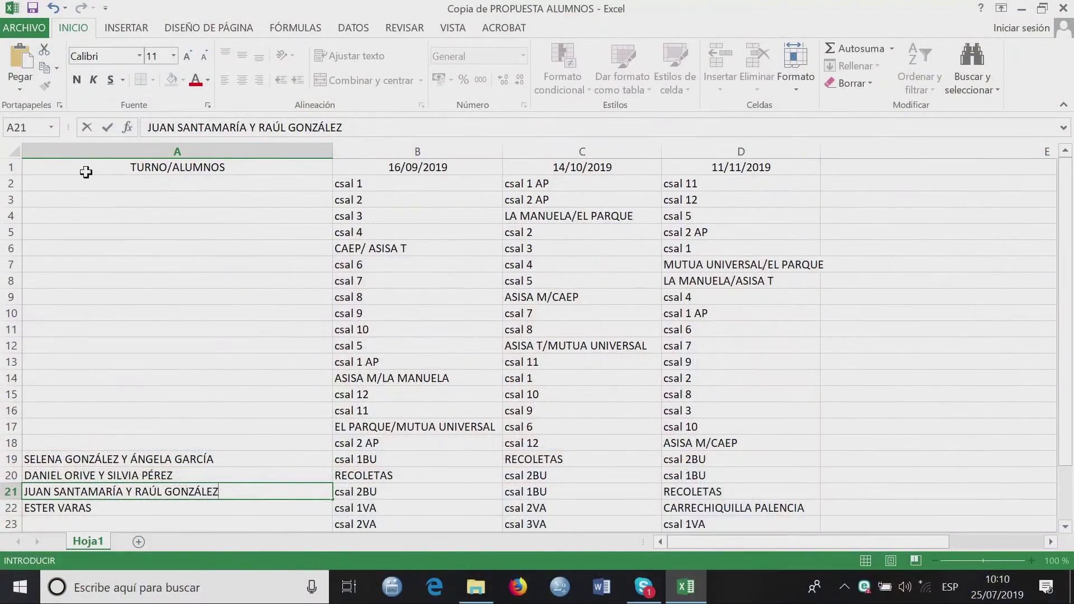
Step: Commit the names in A21 and select cell A2 for the next entries
click(76, 183)
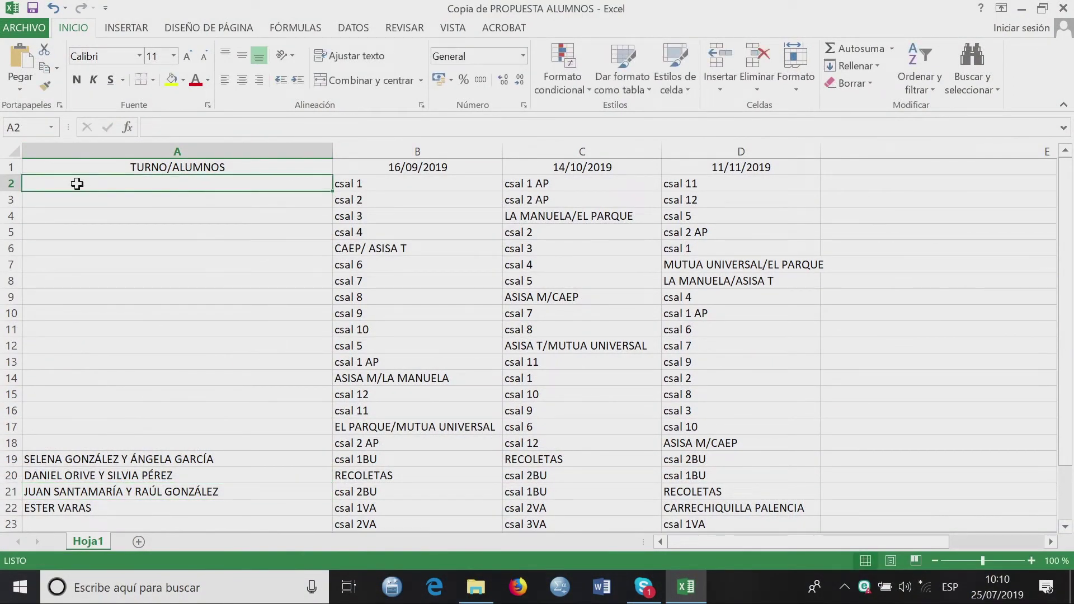
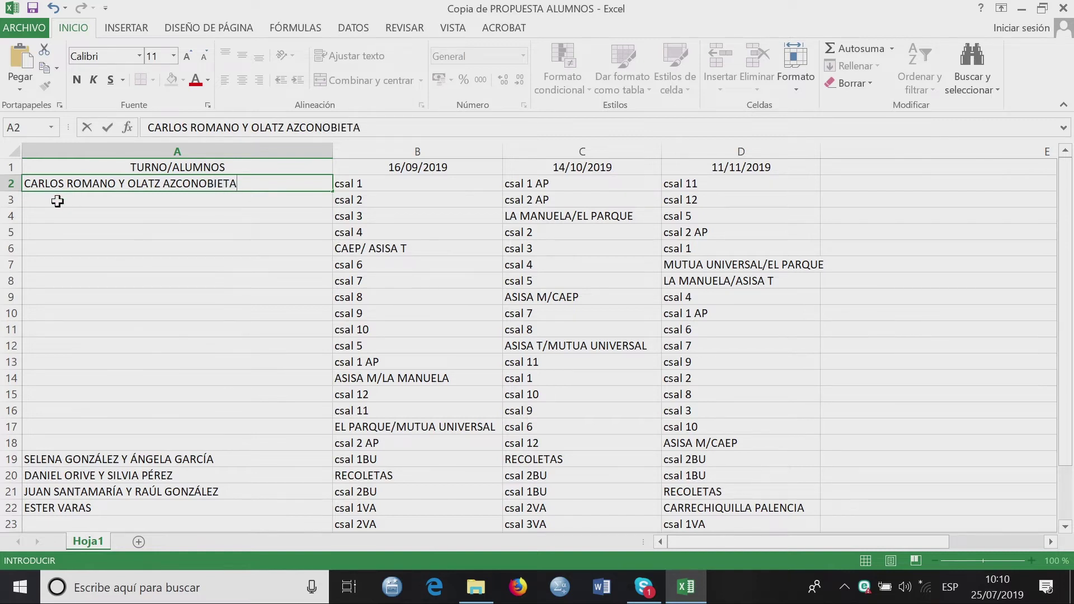
Step: Enter each of the first three student pairs' full names in cells A2, A3 and A4
click(58, 201)
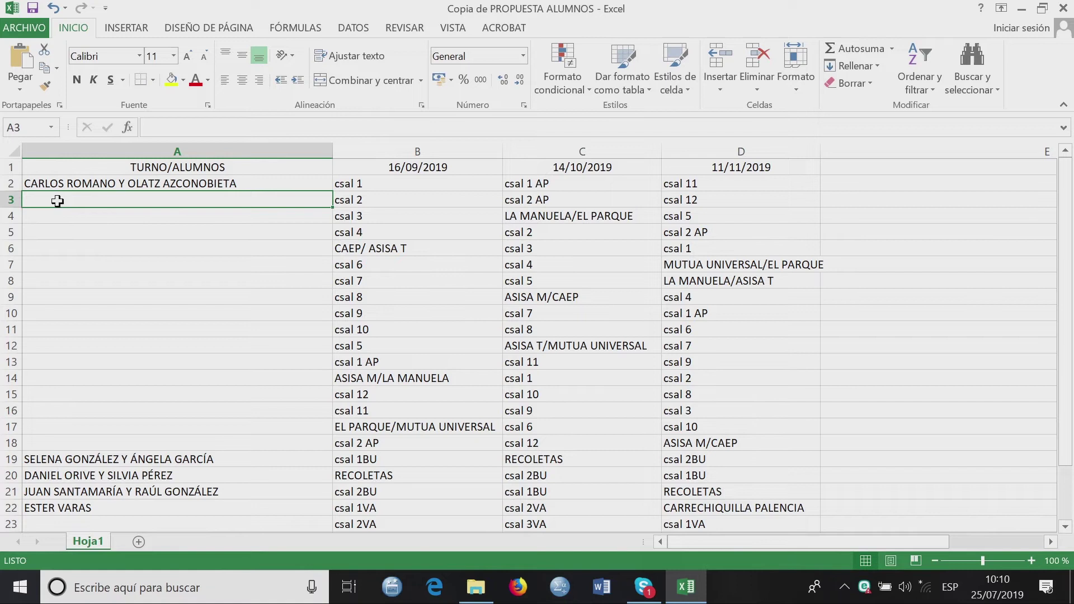
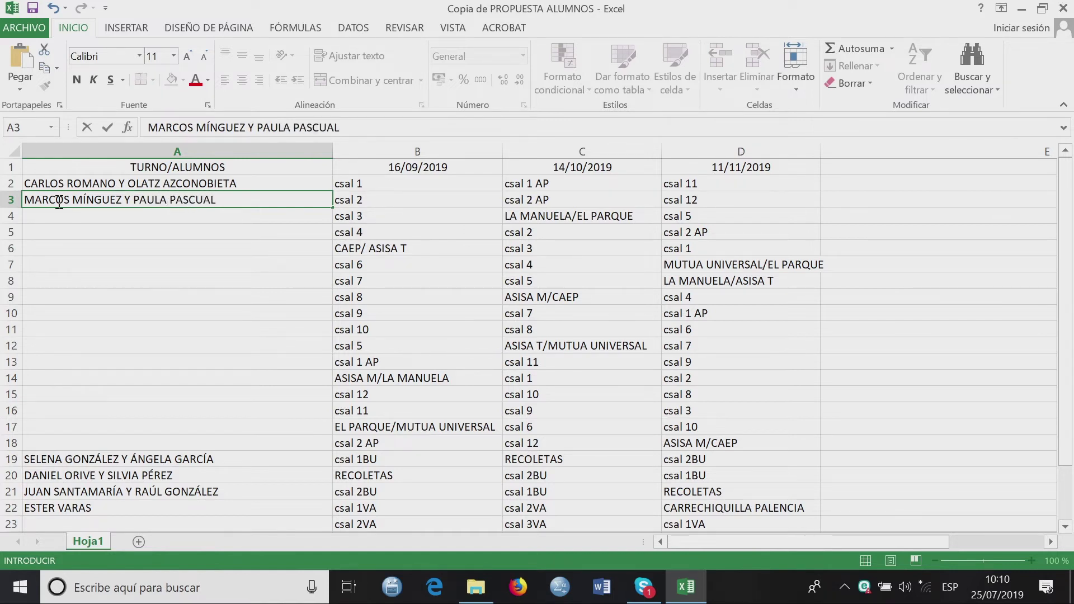
key(Return)
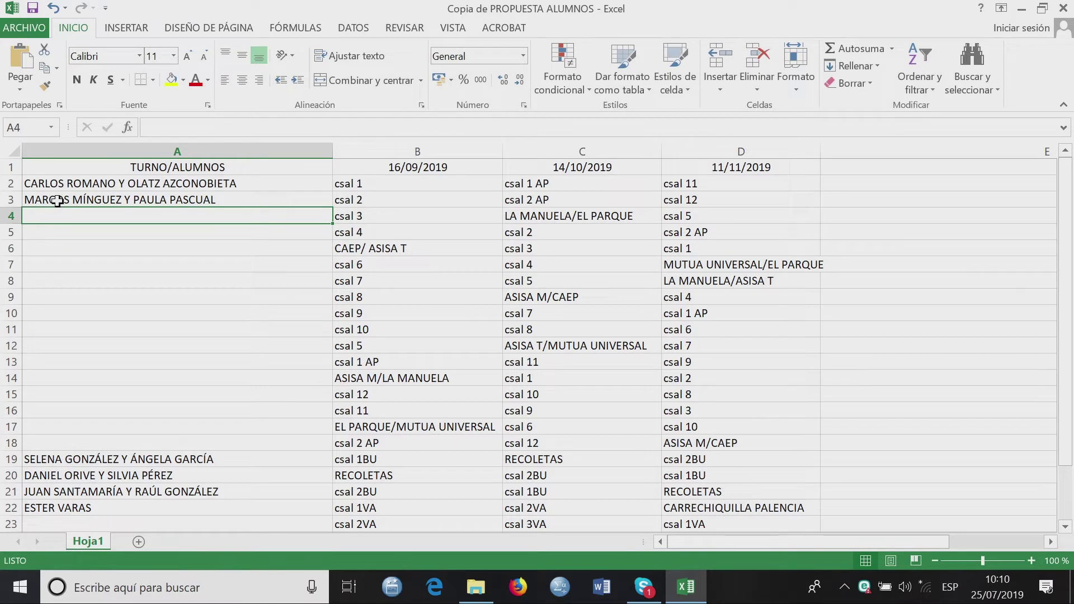
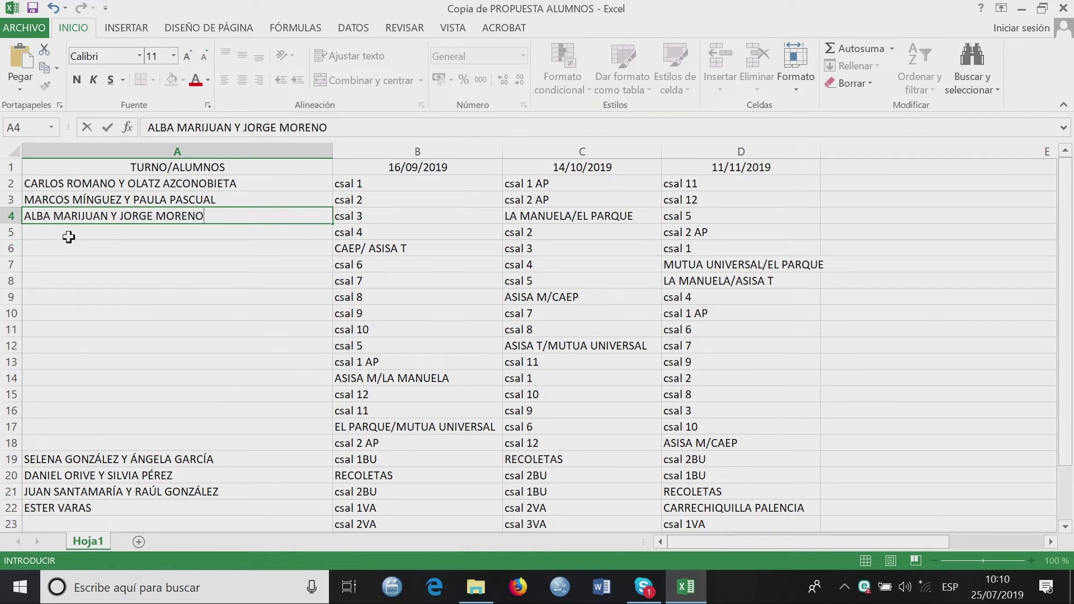
click(45, 243)
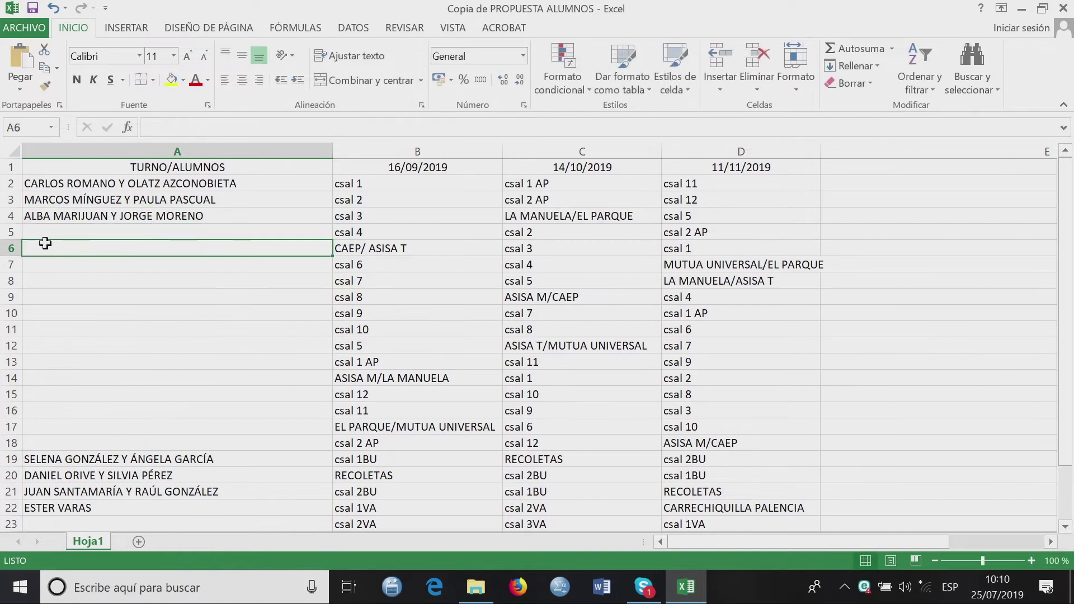
Step: Enter three more student pairs' names in cells A5, A6 and A7, fixing a typo in A5
click(58, 232)
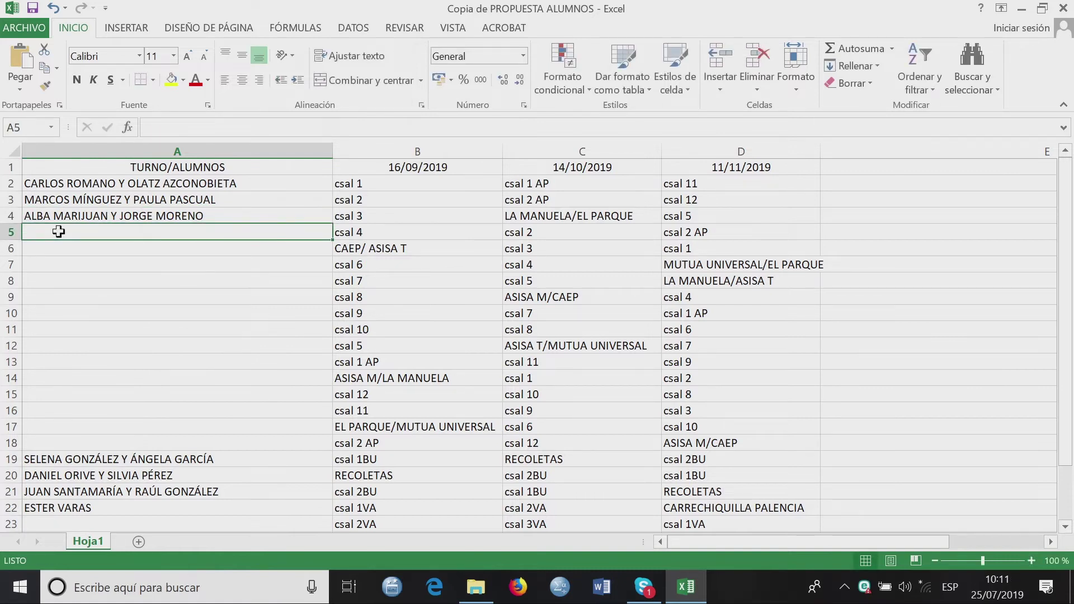
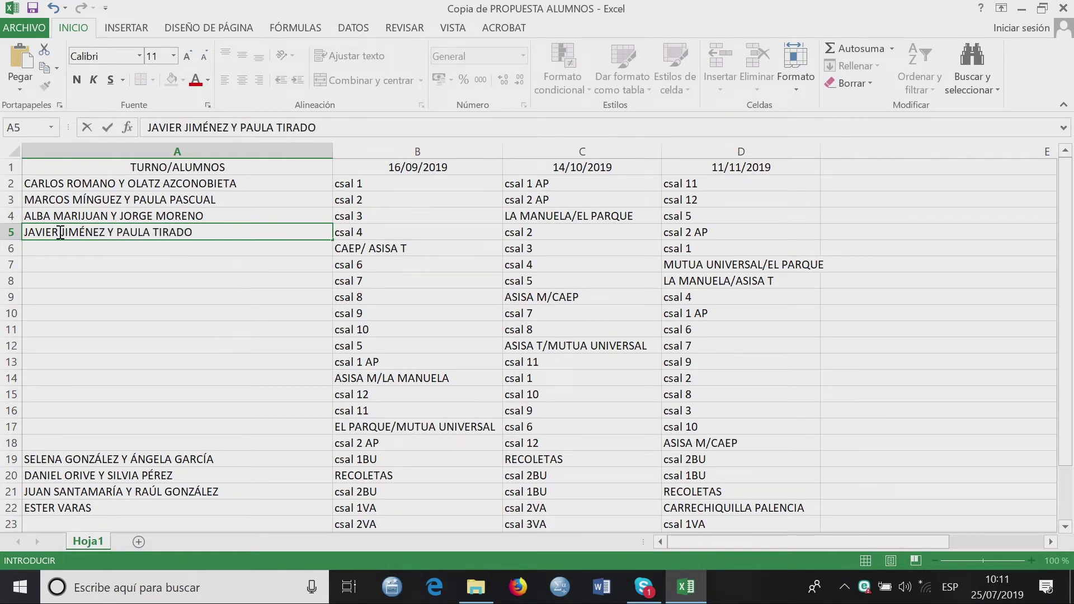
key(Return)
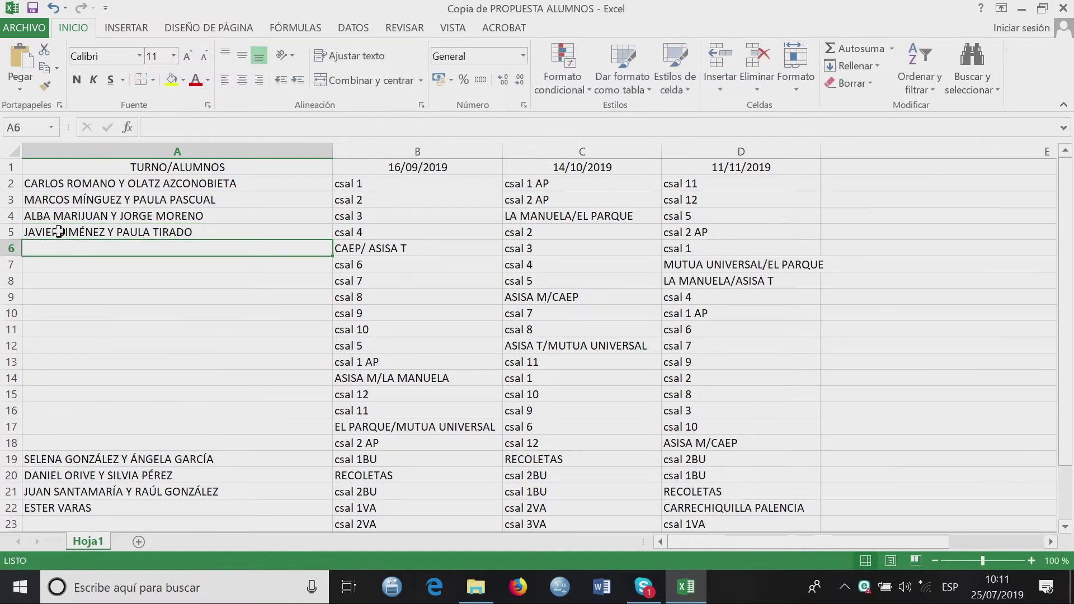
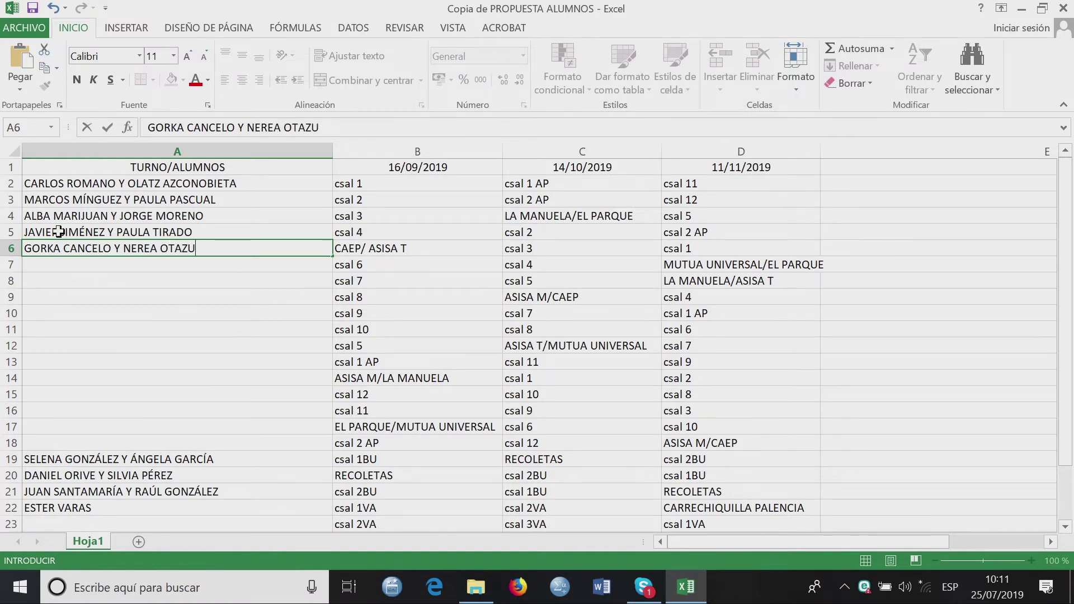
key(Return)
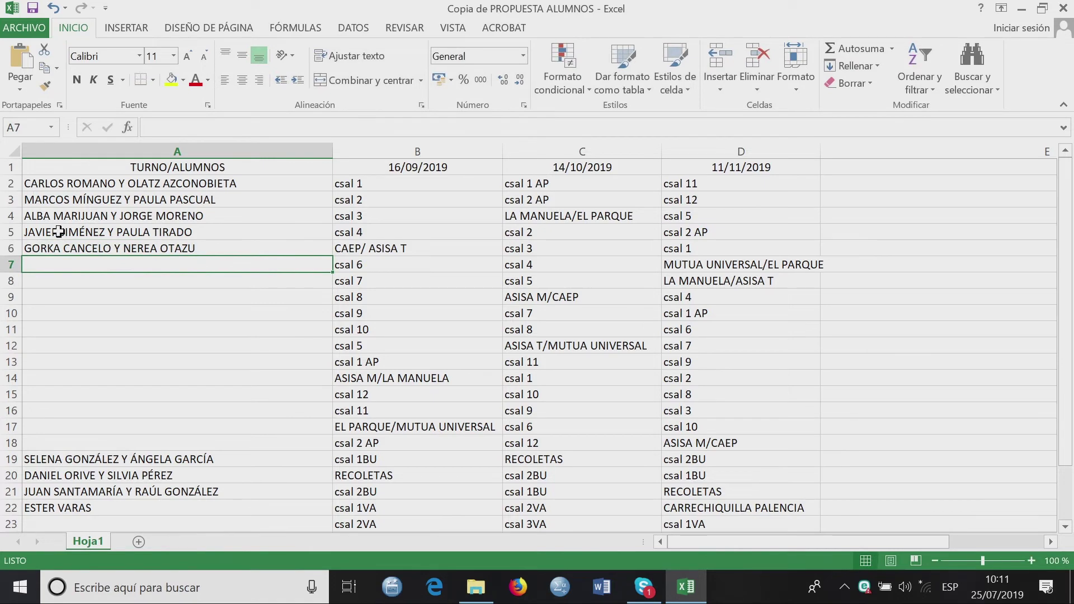
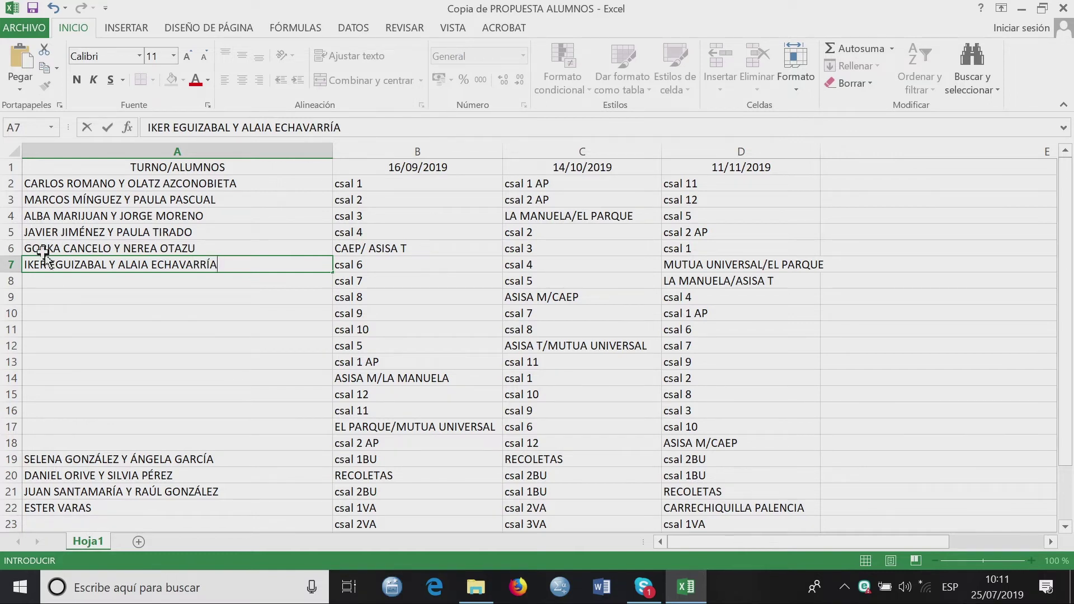
click(62, 285)
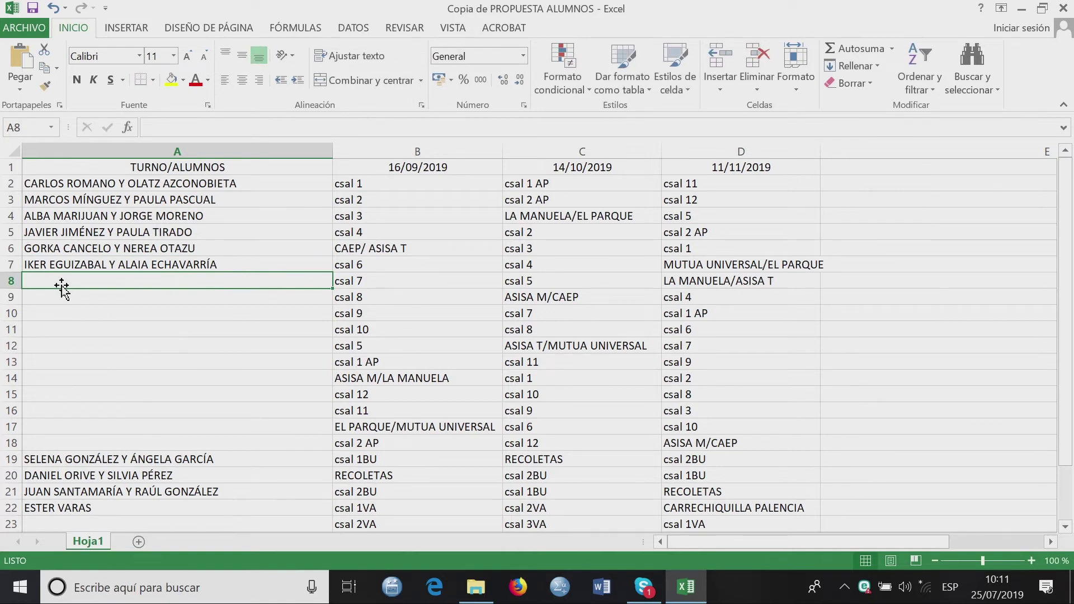
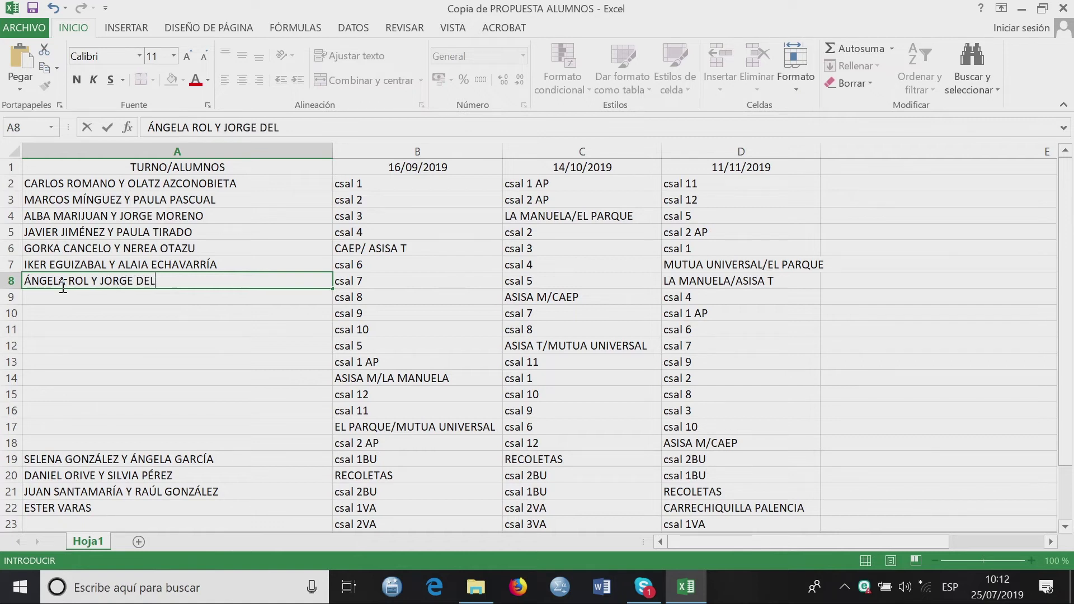
Step: Enter the student pairs' names in A8 and A9, correcting misspellings while typing
key(Return)
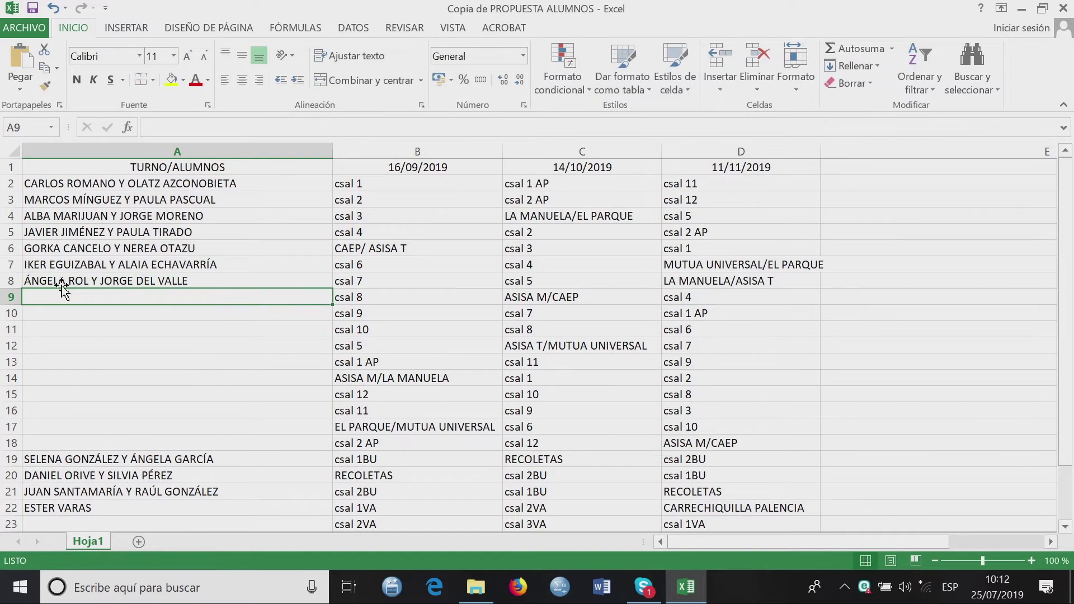
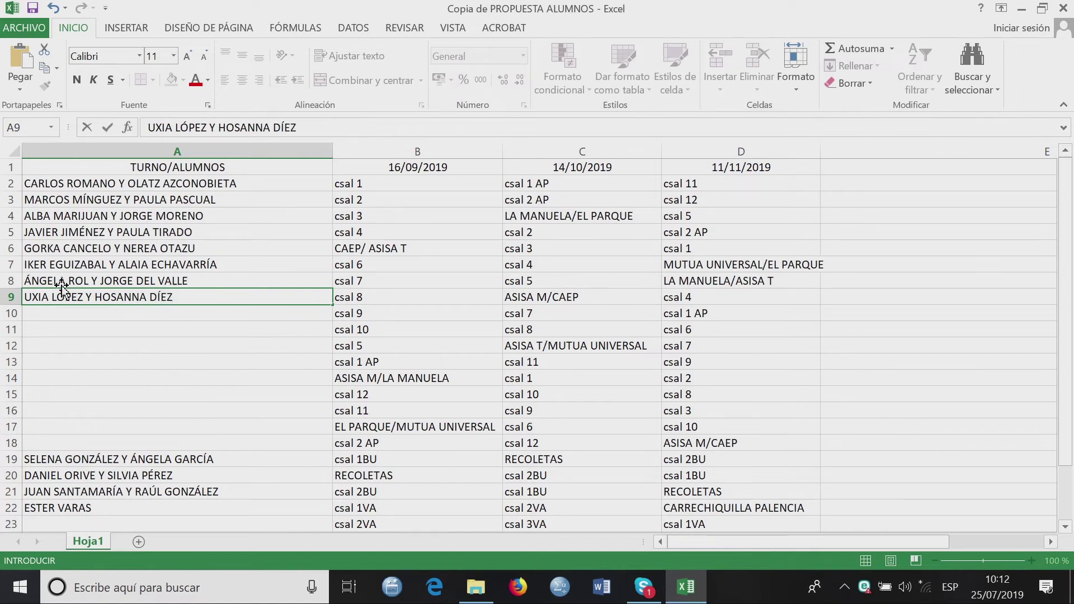
key(Return)
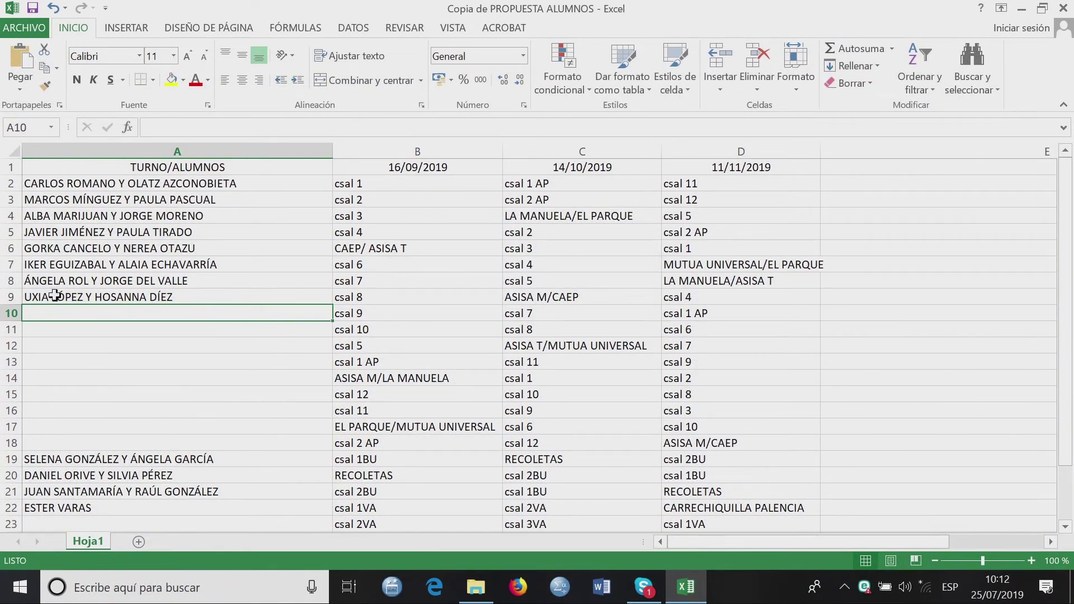
Step: Correct a first name in cell A9 to use the accented letter Í
double_click(55, 295)
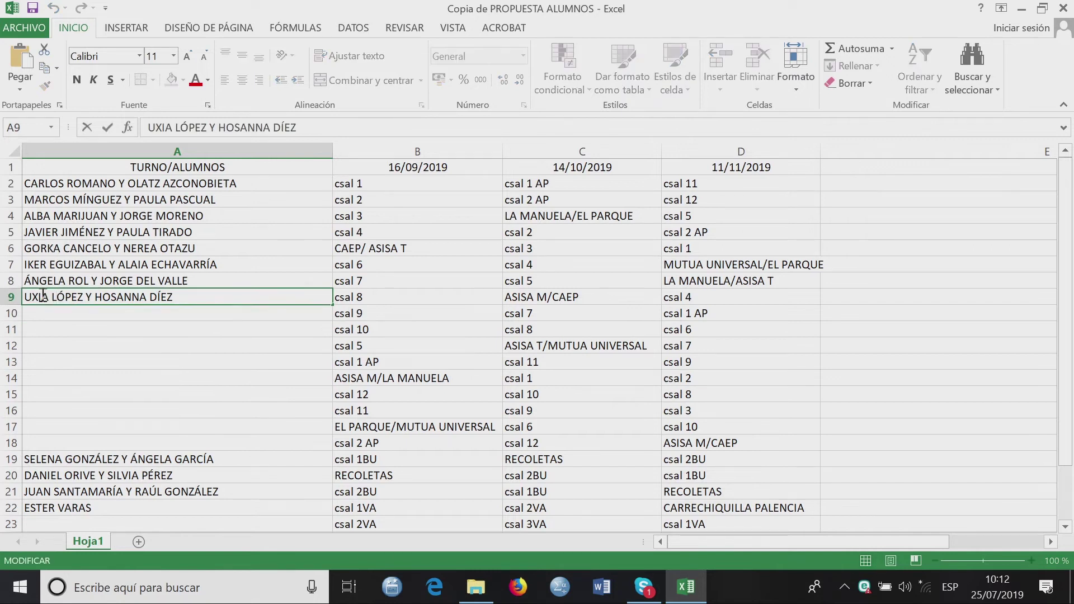
key(BackSpace)
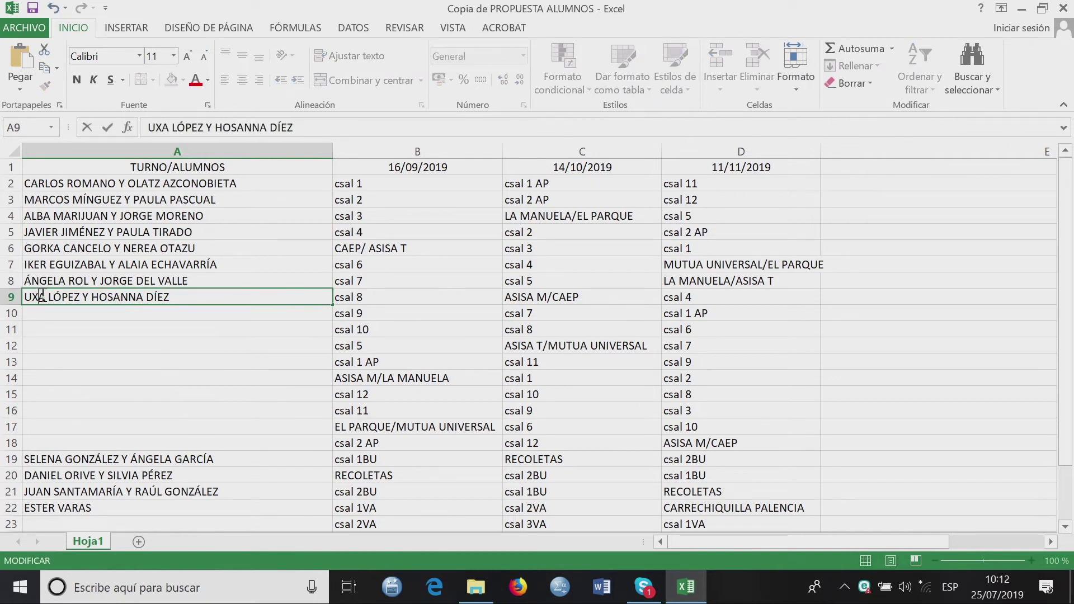
text(Í)
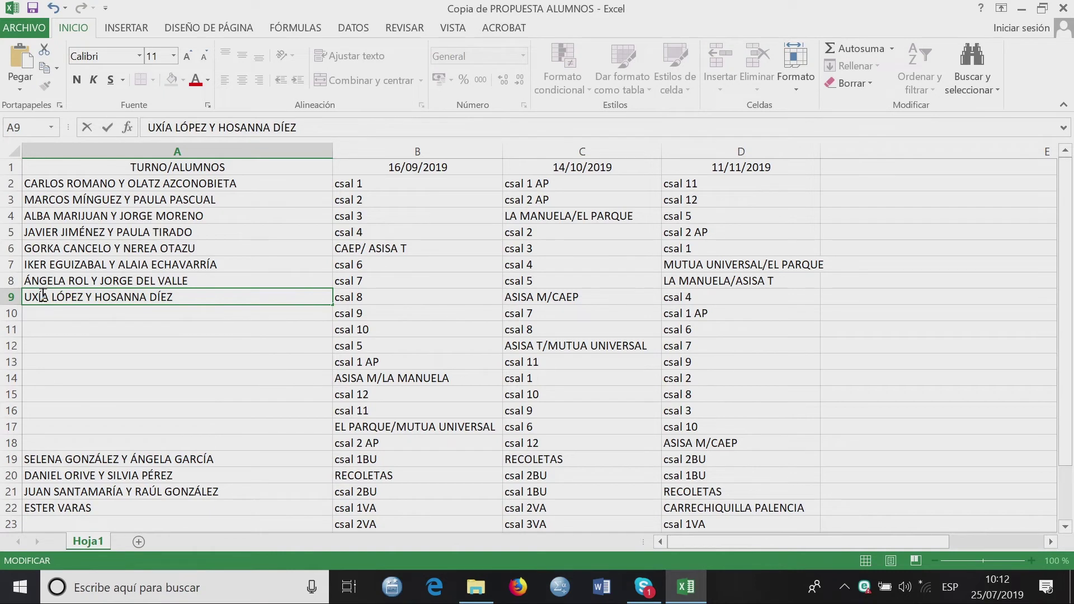
click(45, 315)
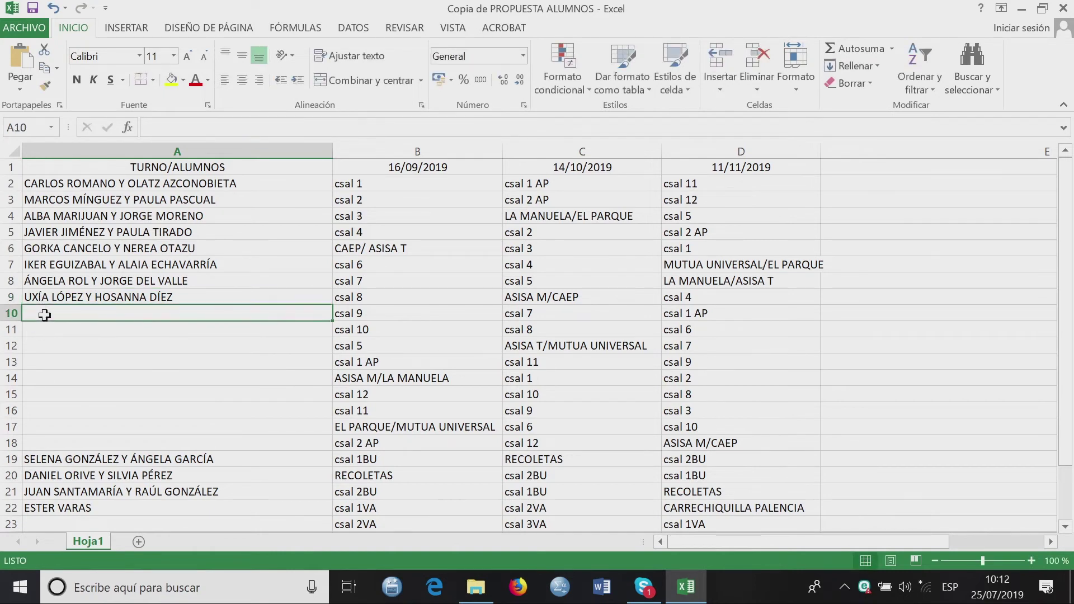
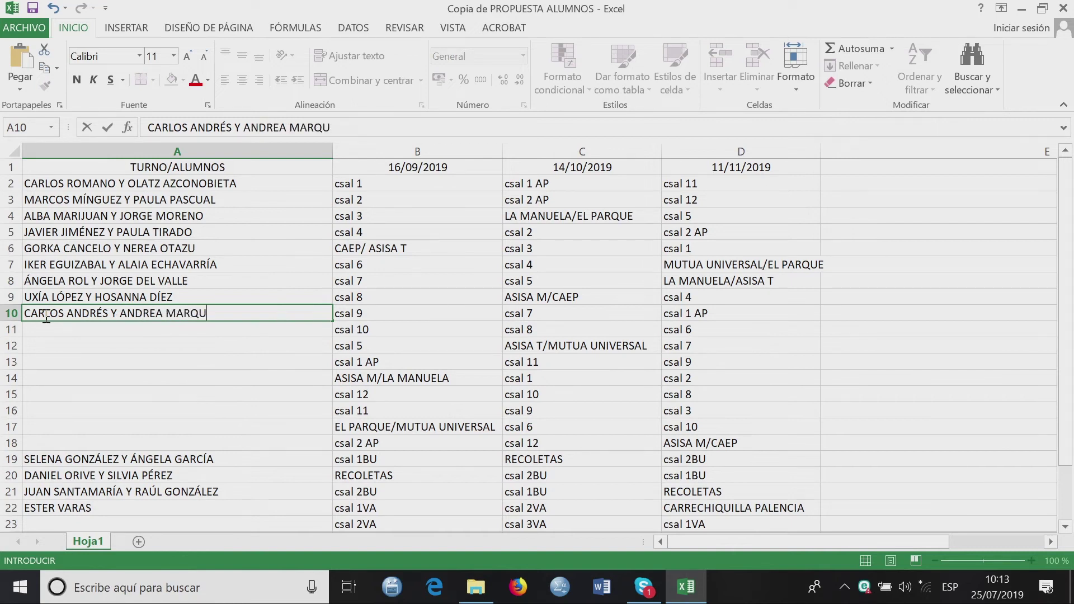
Step: Enter three student pairs' full names in cells A10, A11 and A12
key(Return)
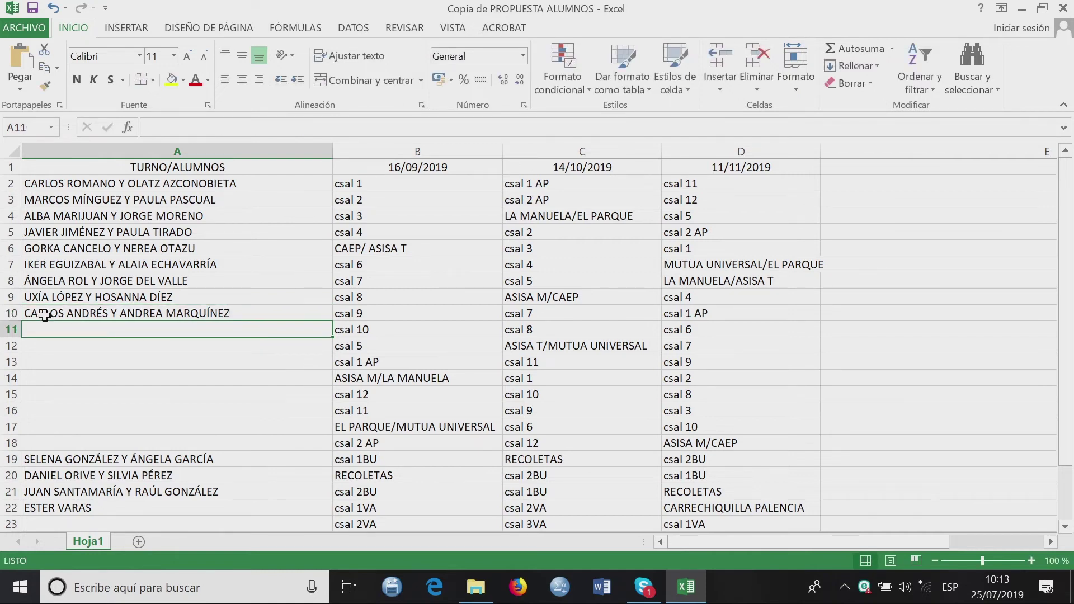
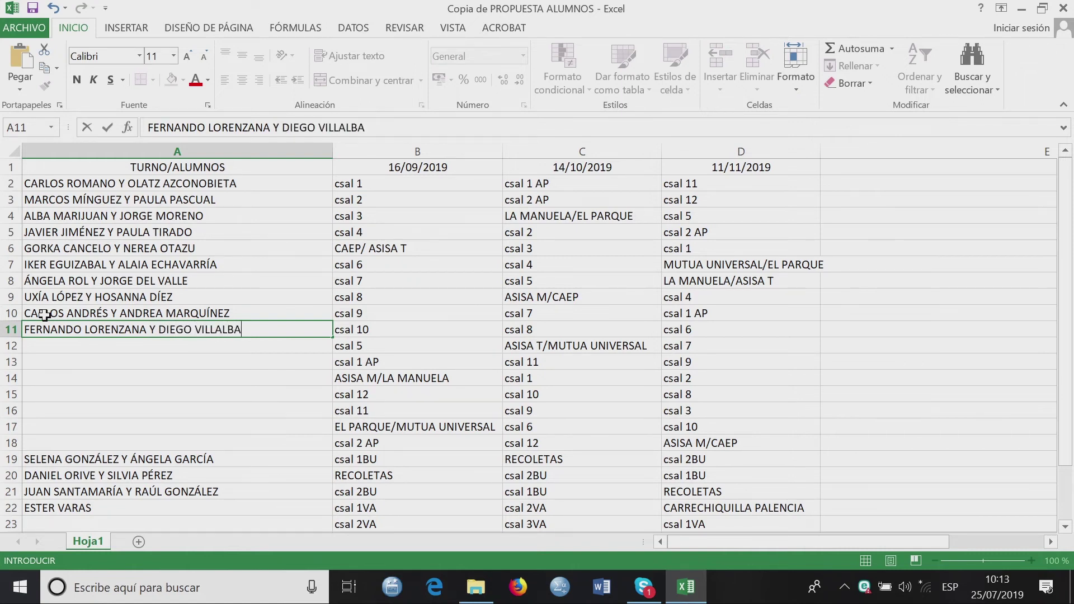
key(Return)
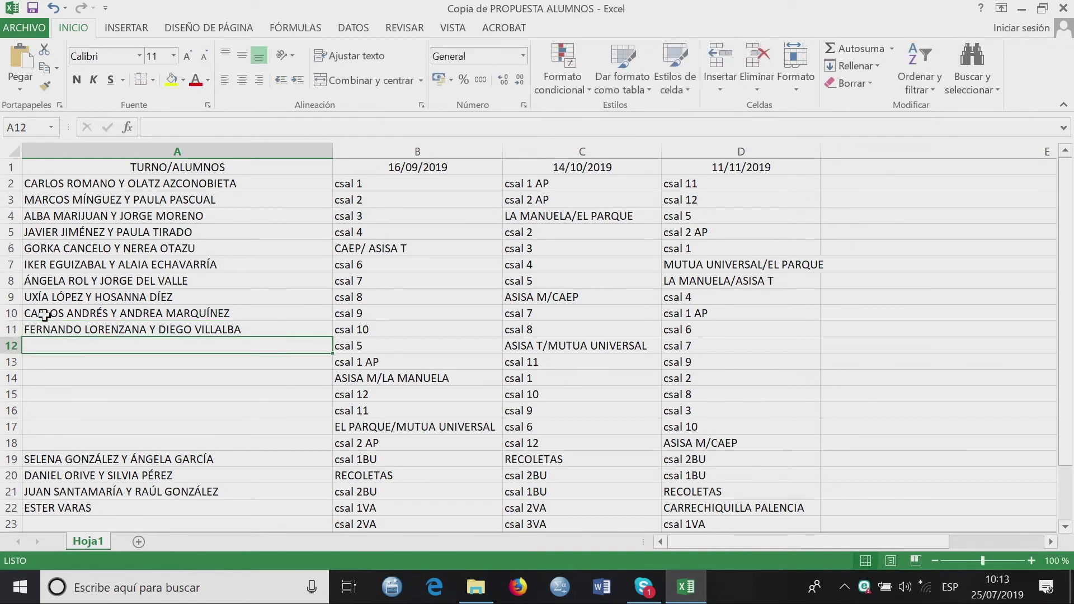
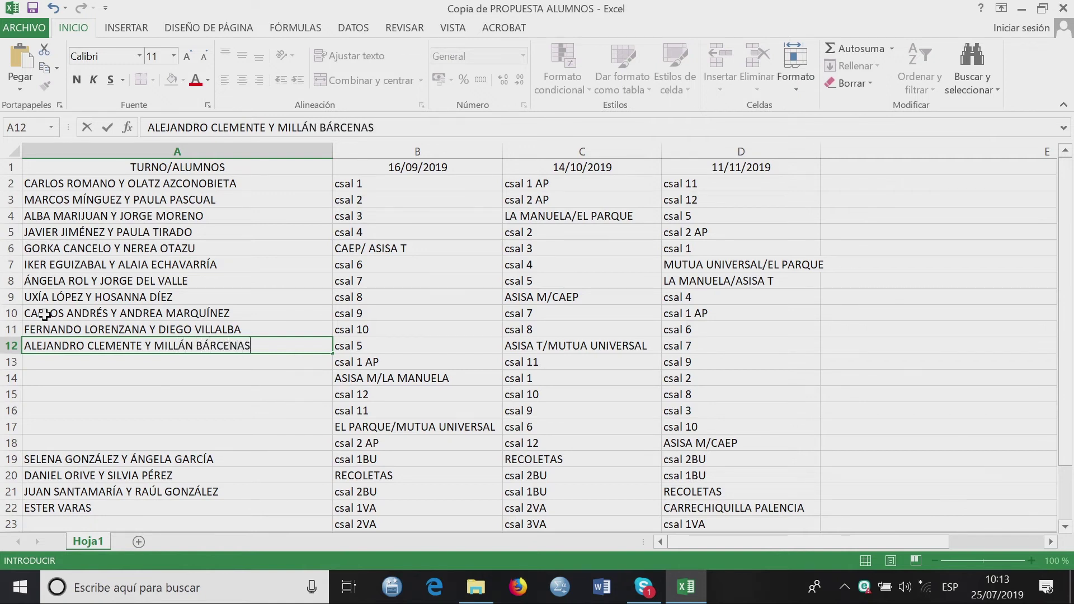
key(Return)
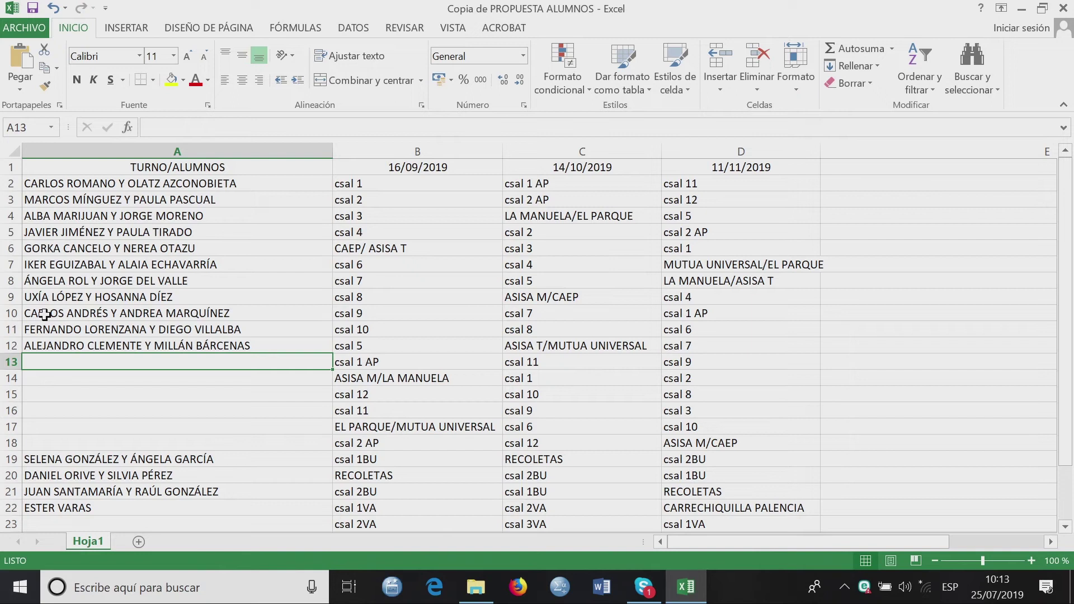
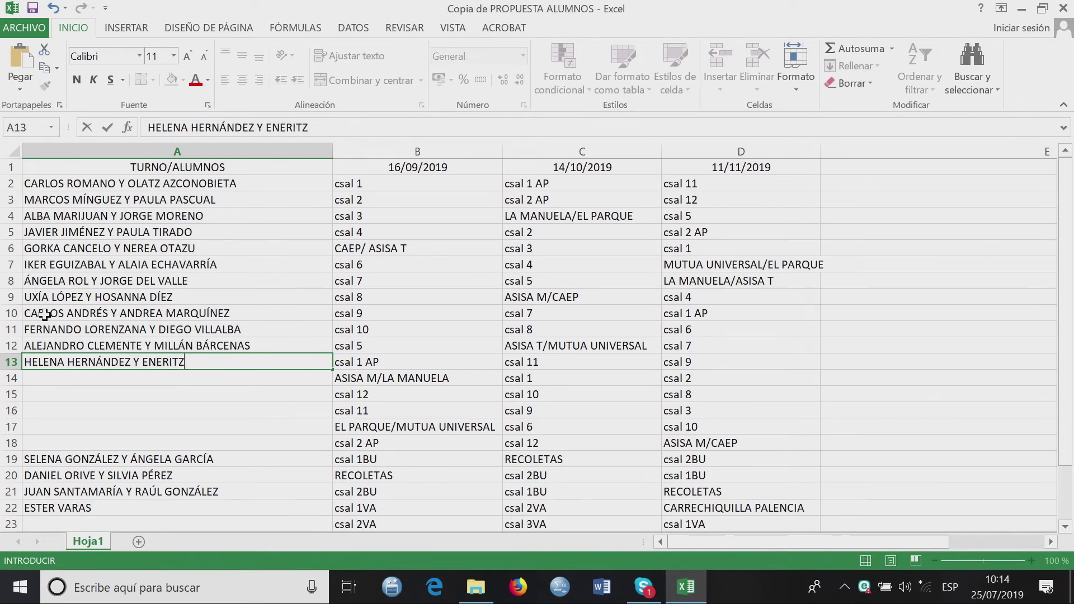
Step: Enter student pairs in A13 and A14, correcting a name in A13 to use É
double_click(164, 361)
click(162, 360)
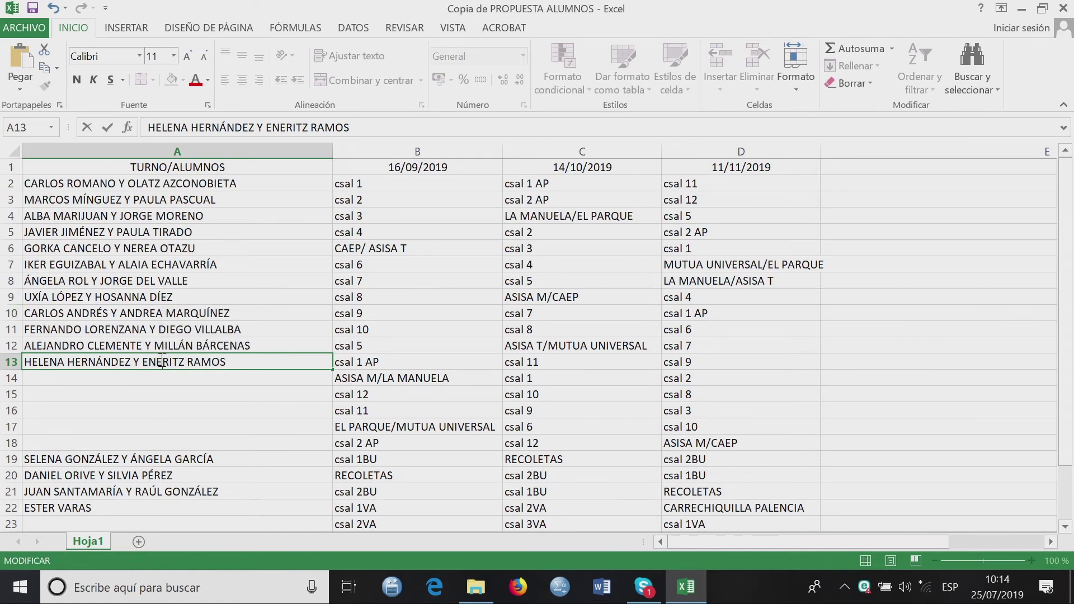
key(BackSpace)
text(É)
click(135, 379)
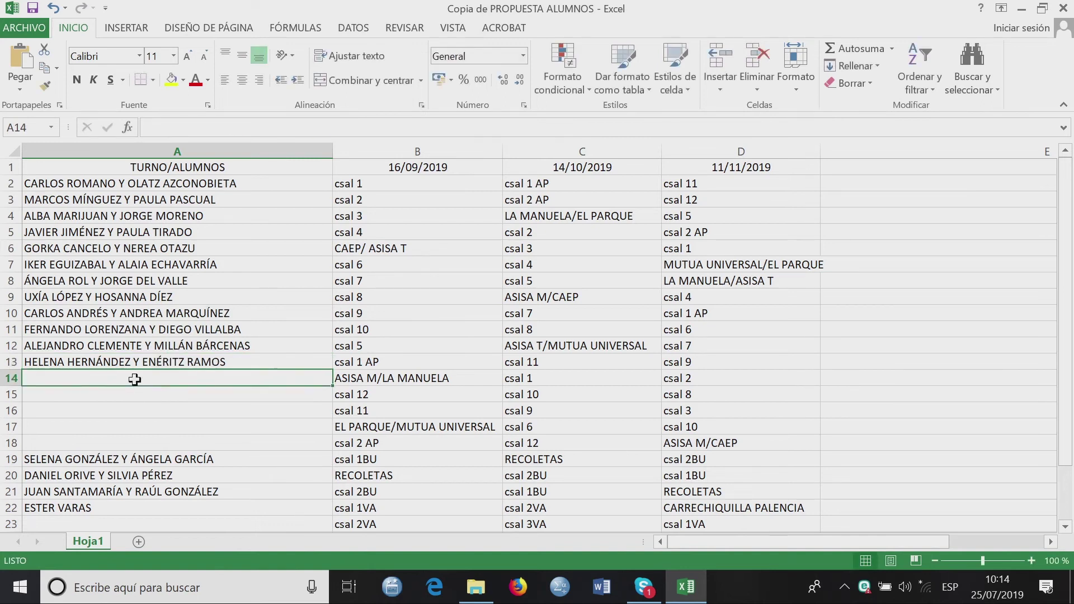
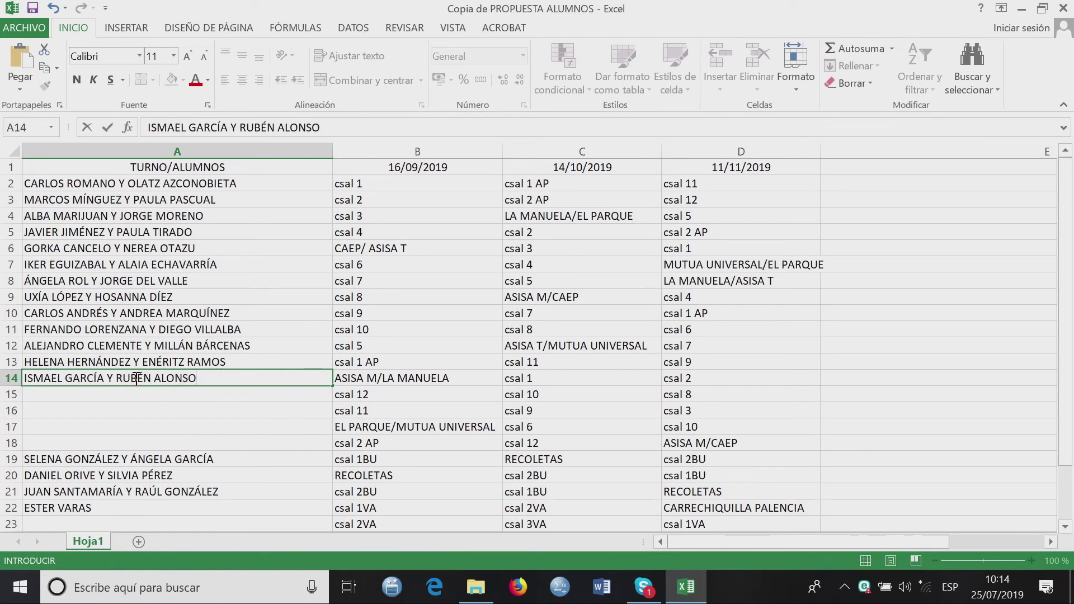
key(Return)
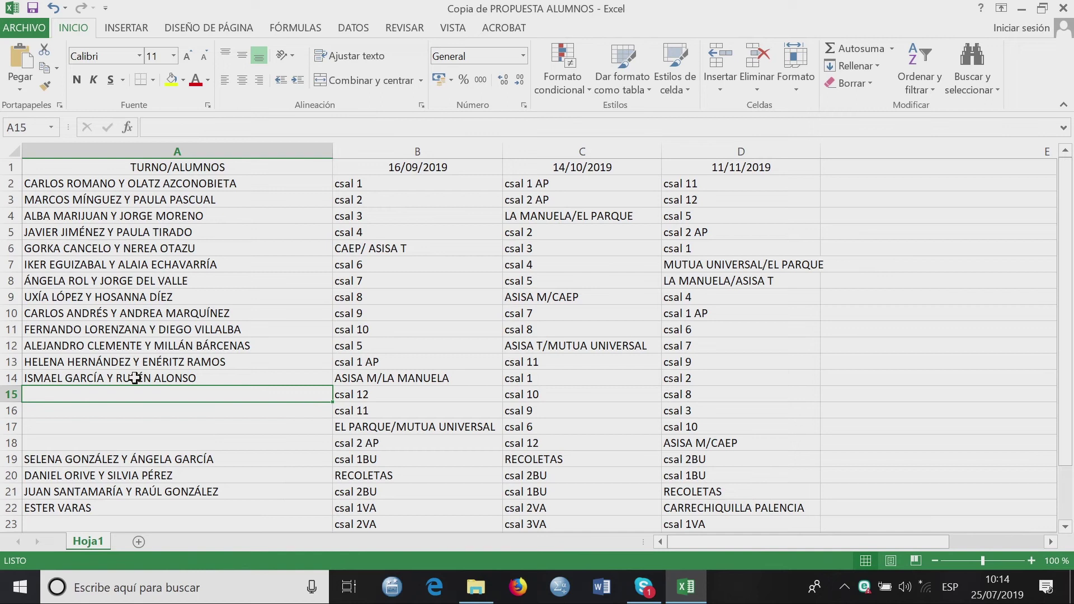
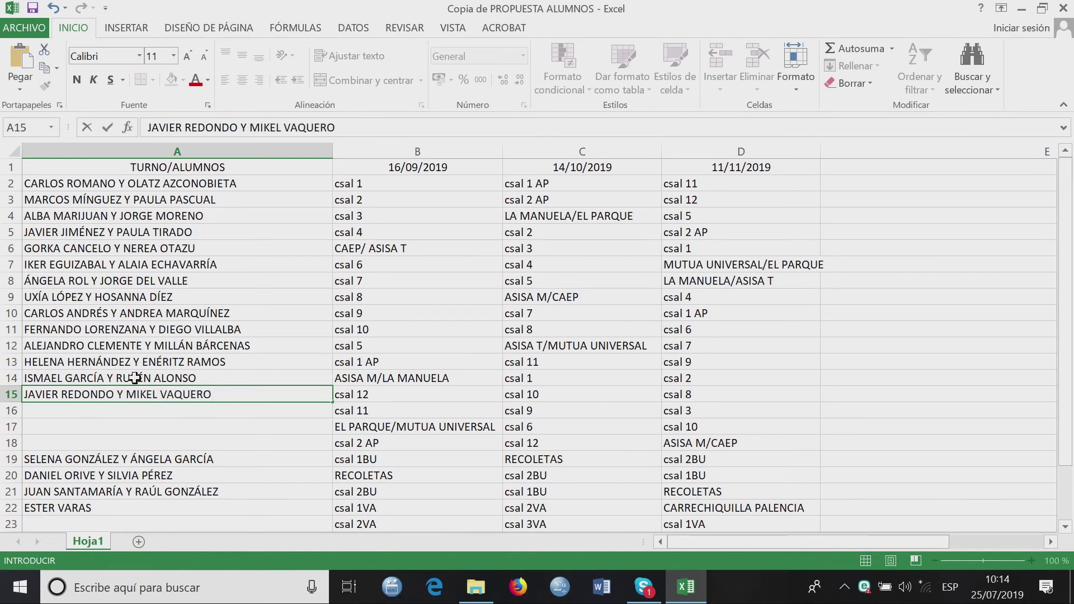
Step: Enter the student pairs' names in cells A15 and A16
key(Return)
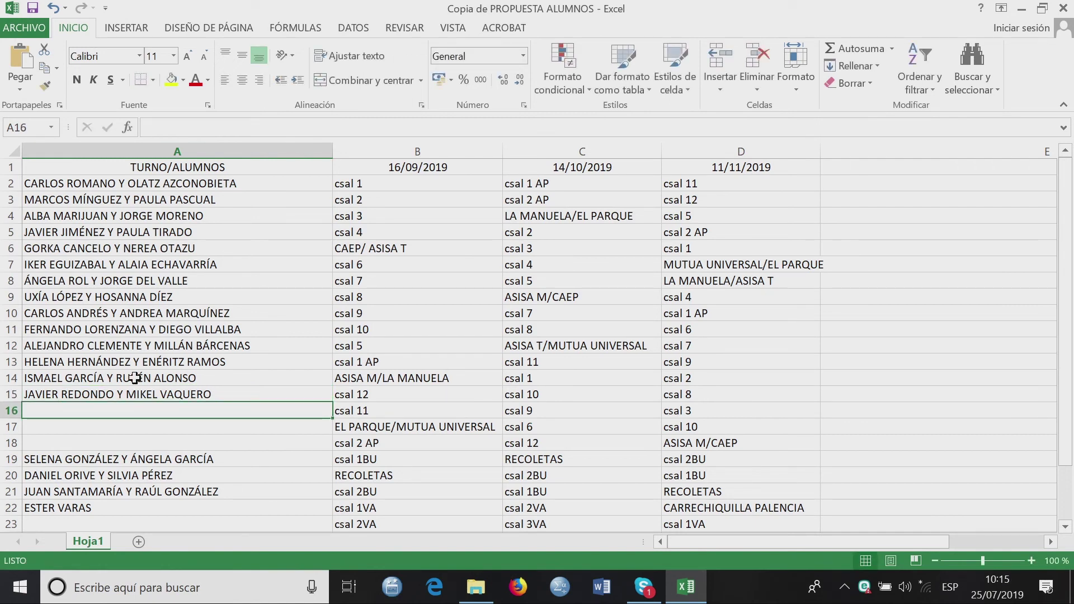
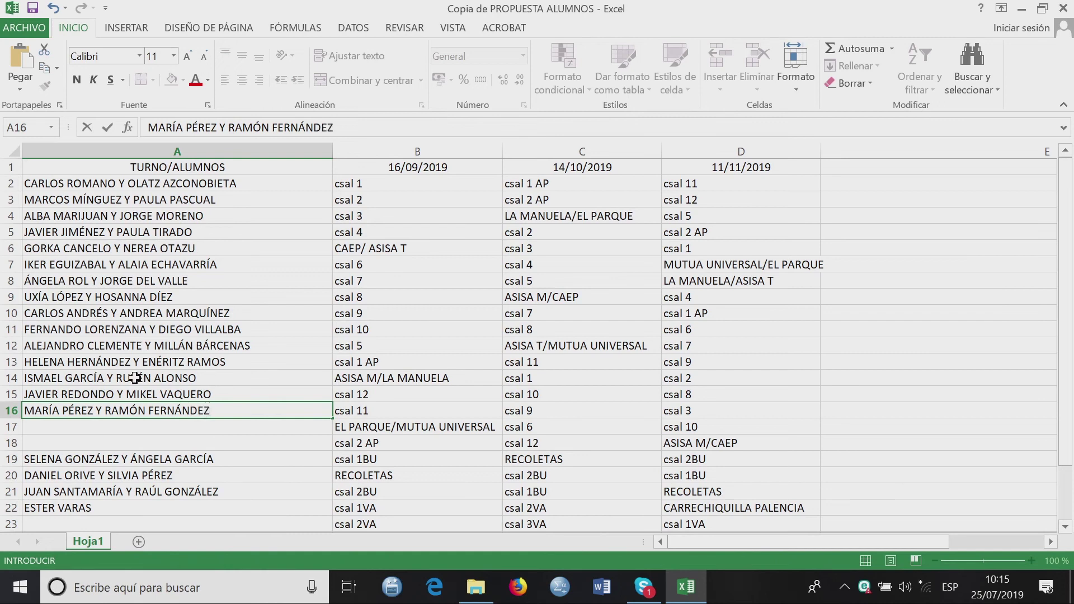